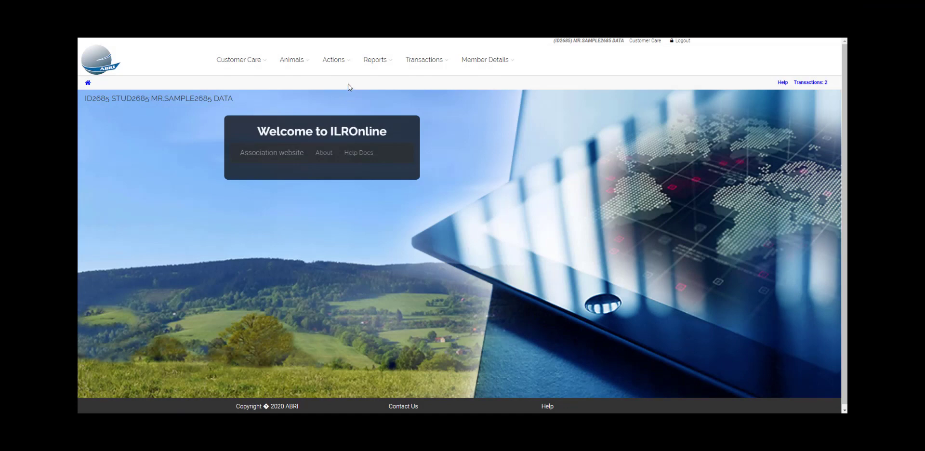
Open the Animal Transfers page and set the transfer date to 01/07/2020.
click(350, 69)
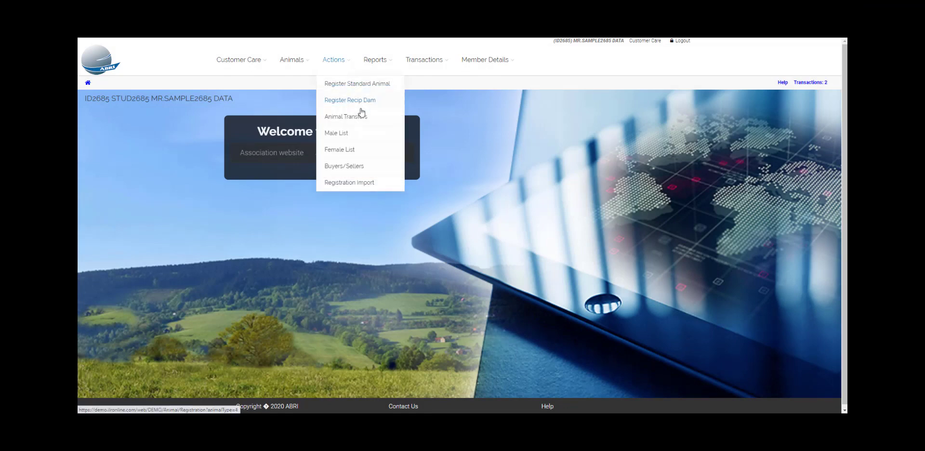
click(373, 120)
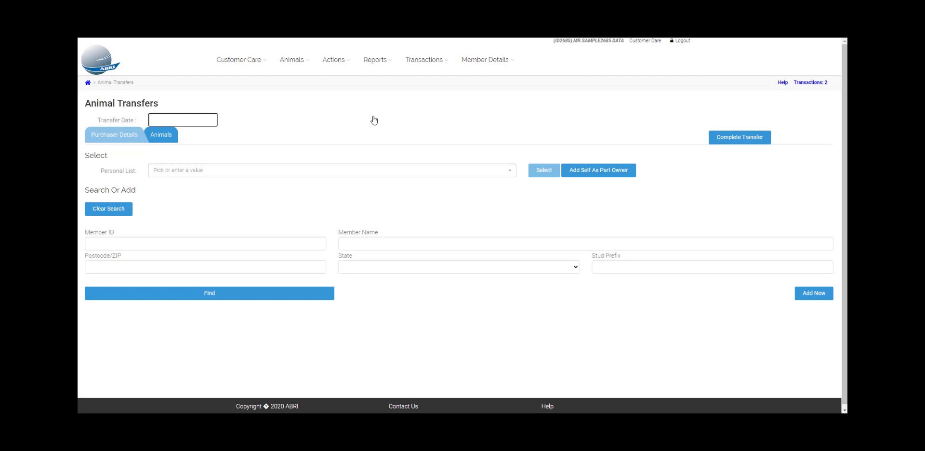
click(200, 121)
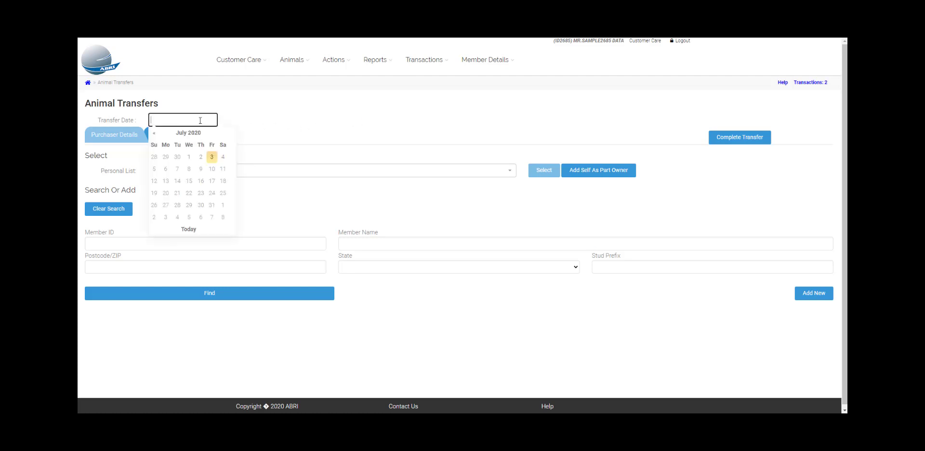
click(189, 157)
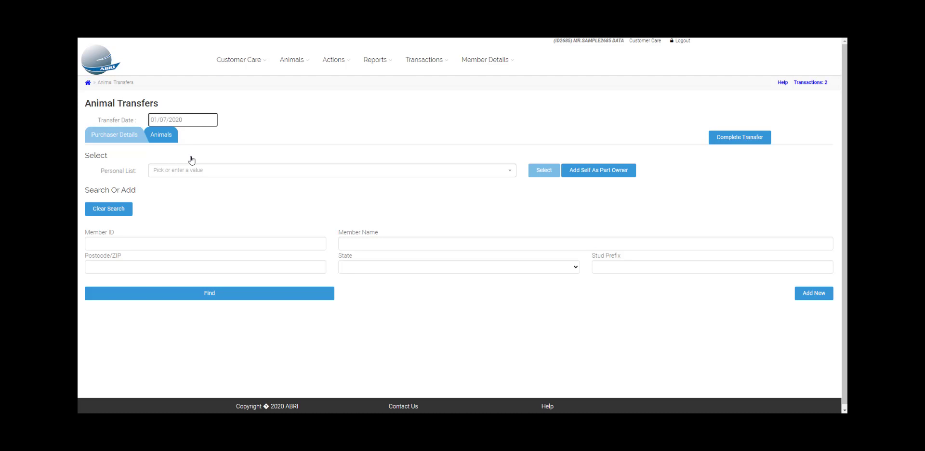
Pick the first member from the personal list and select them as the purchaser.
click(512, 174)
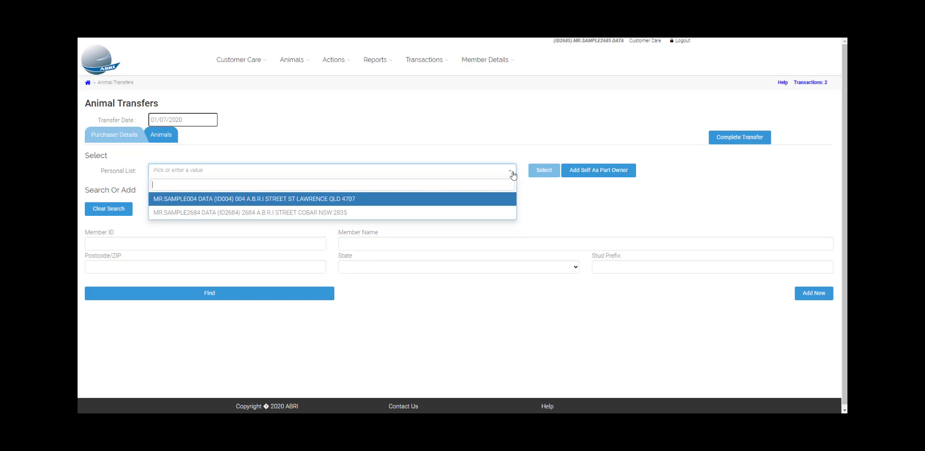
click(497, 201)
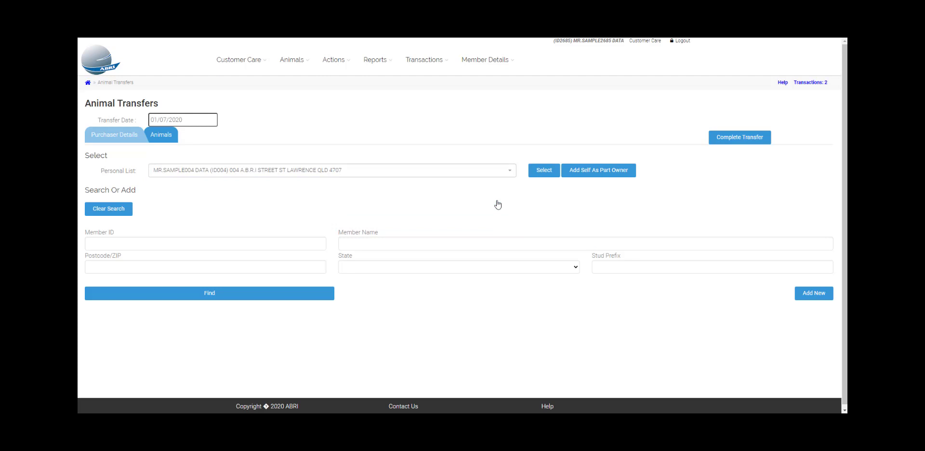
click(552, 177)
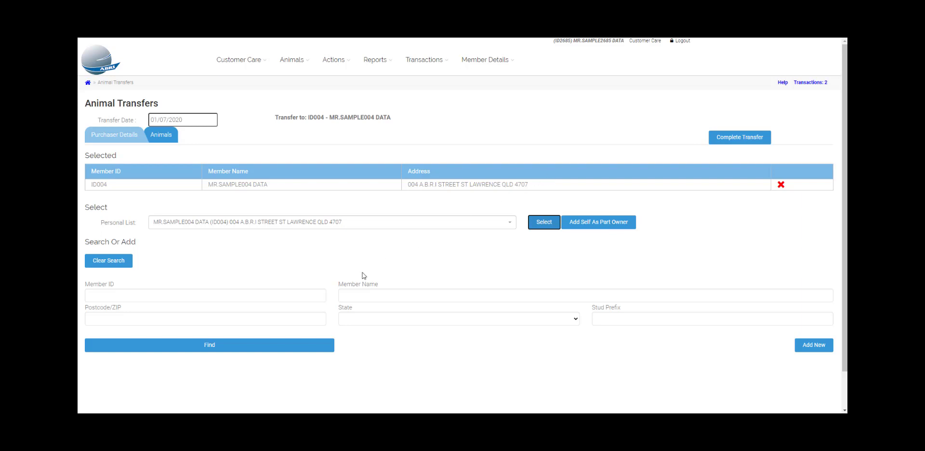
Search members by a member ID and add the found member as a further purchaser.
click(313, 295)
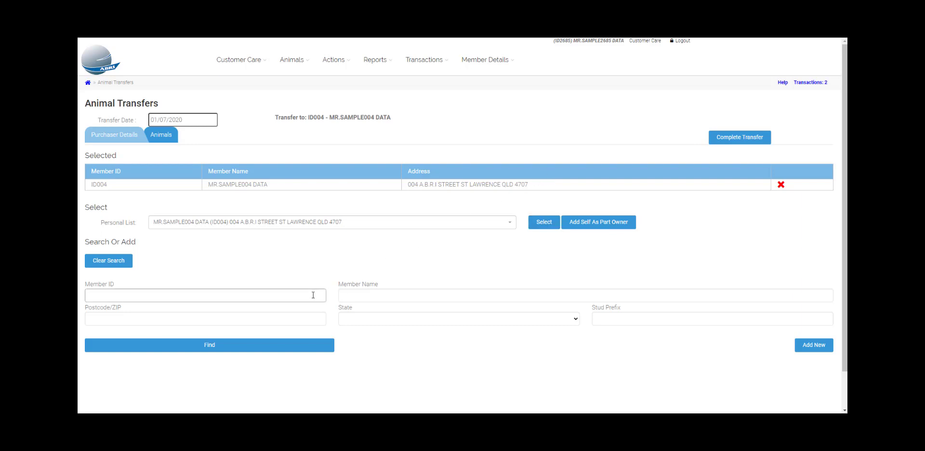
text(ID005)
click(280, 345)
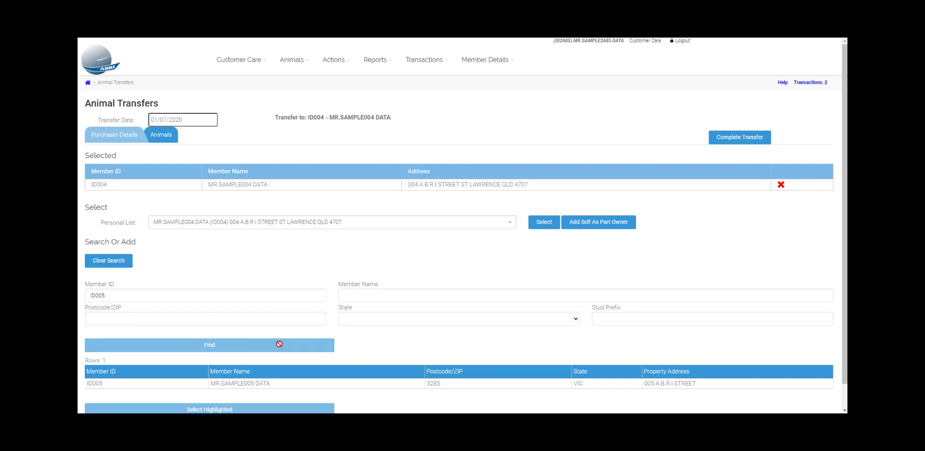
scroll(280, 344, down, 1)
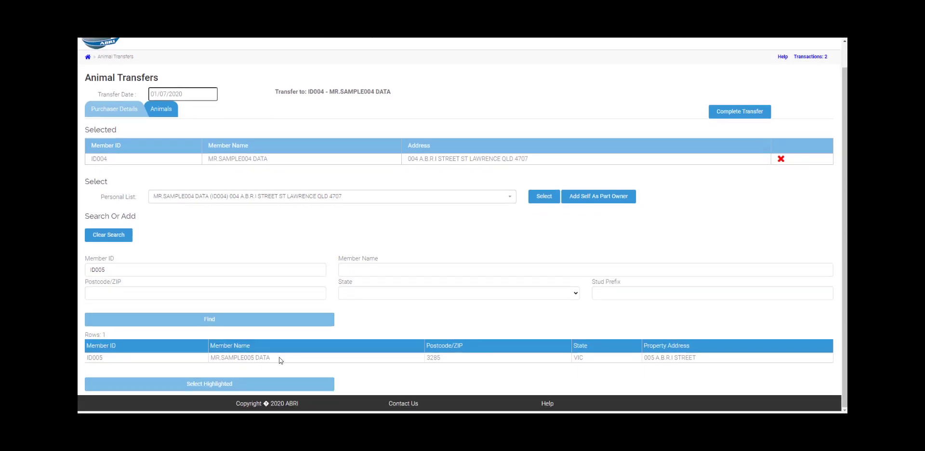
click(280, 358)
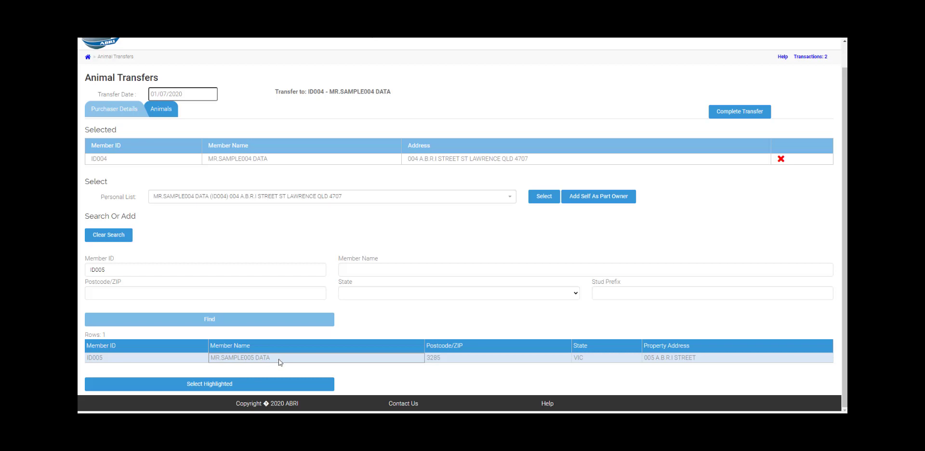
click(274, 384)
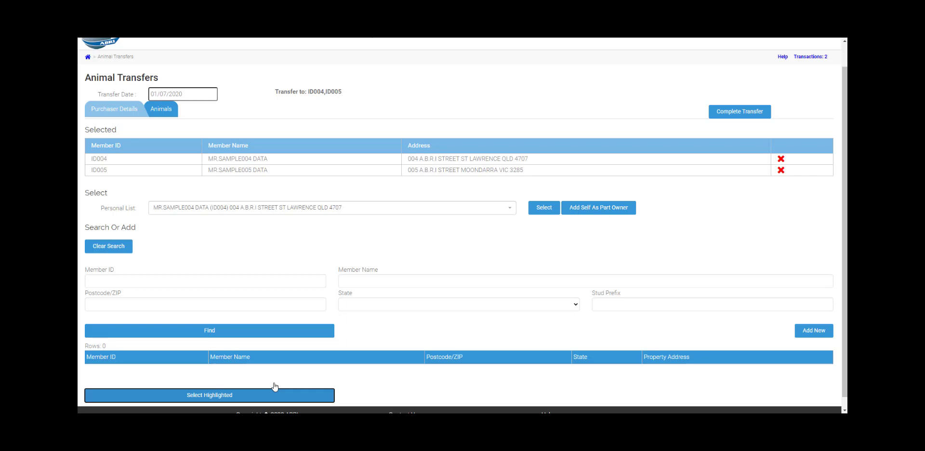
Add a new purchaser with member name Example, creating them as a new member not in the list.
click(799, 331)
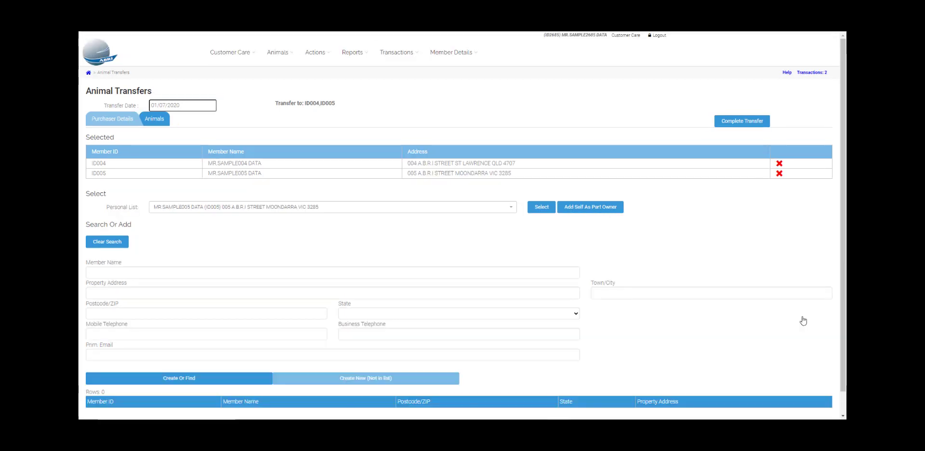
click(376, 274)
text(Ex)
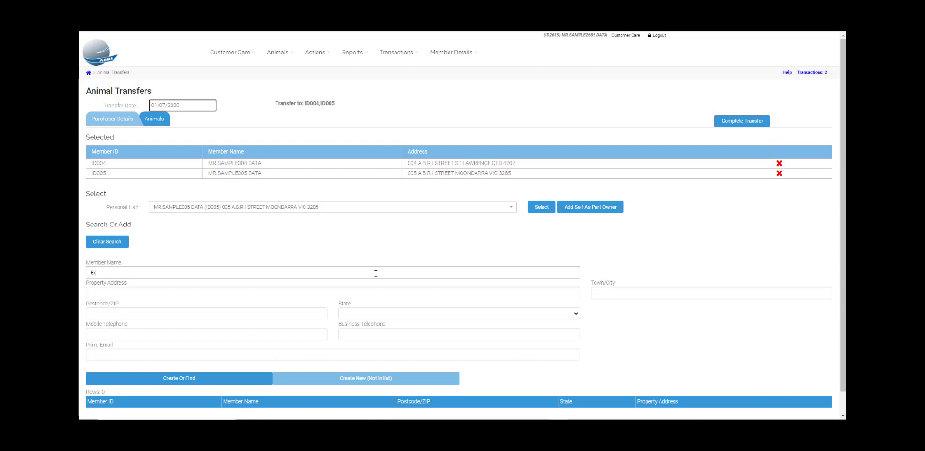
text(ample)
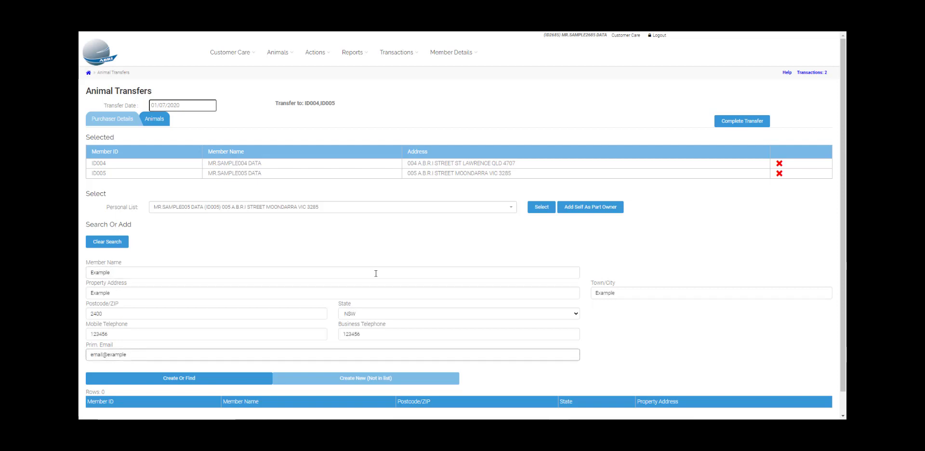
click(253, 379)
scroll(252, 381, down, 1)
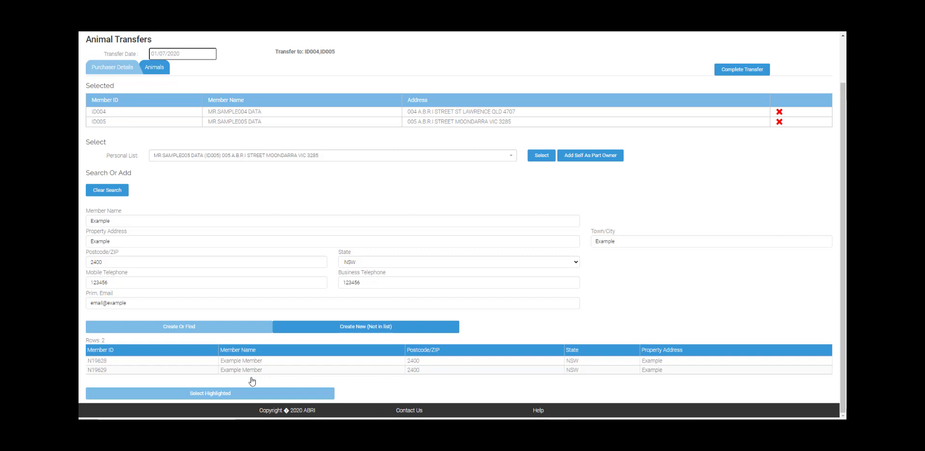
click(251, 373)
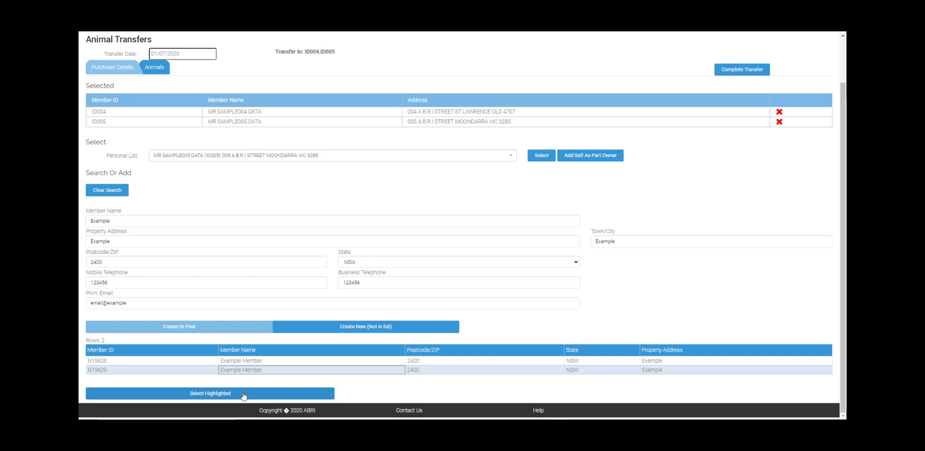
click(304, 327)
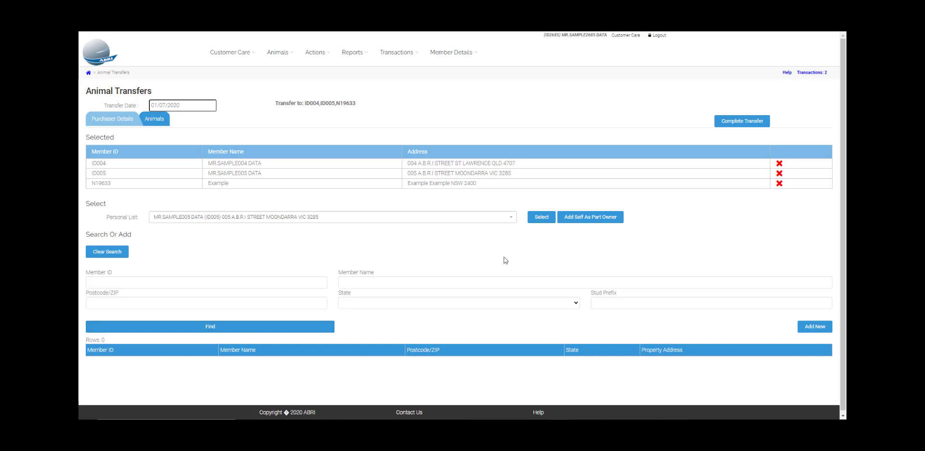
Add yourself as part owner, then remove yourself from the selected purchasers.
click(605, 221)
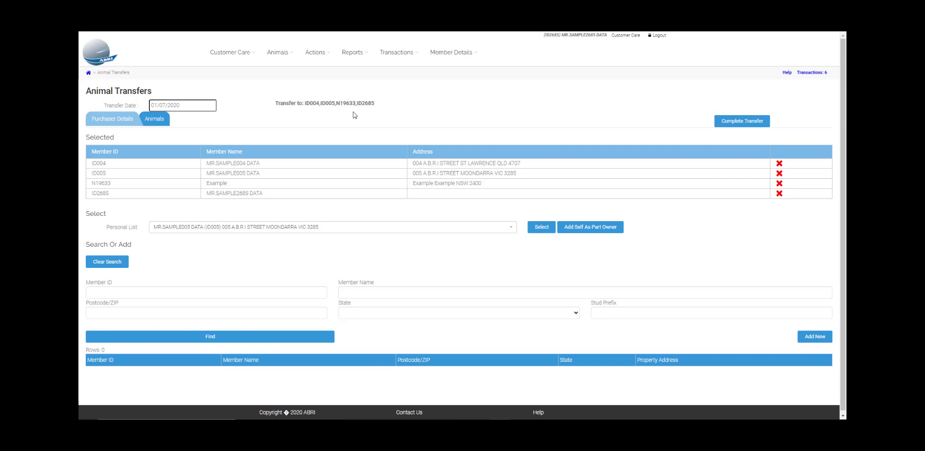
click(779, 194)
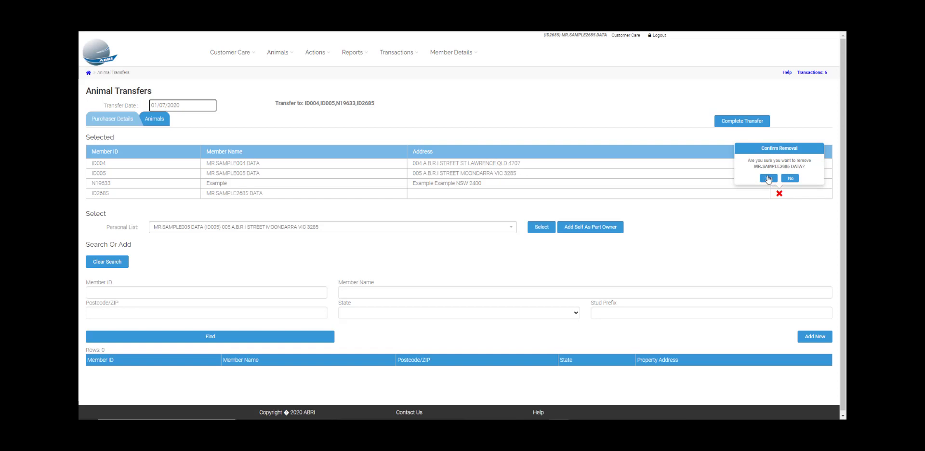
click(771, 179)
Remove the Example purchaser from the selected purchasers.
click(779, 183)
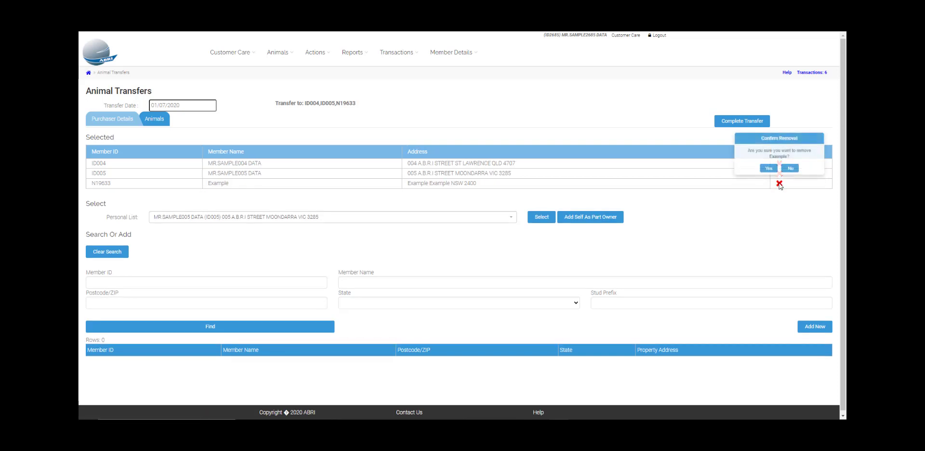
click(769, 170)
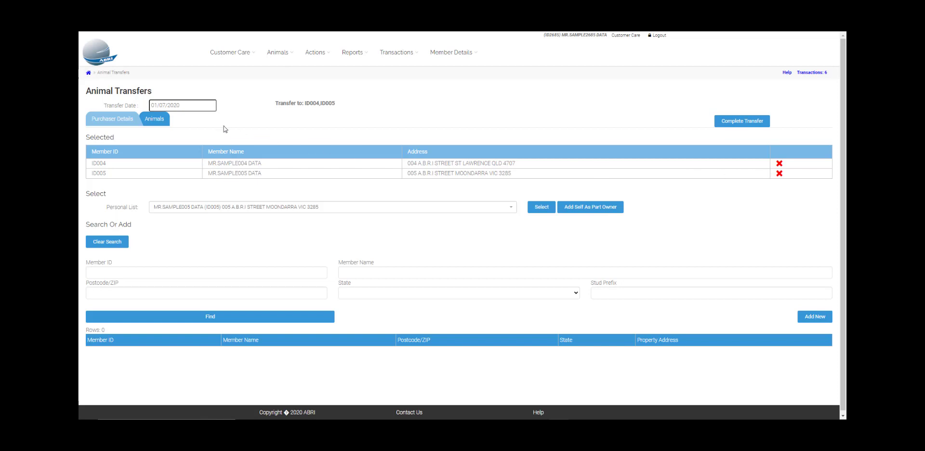
Switch to the Animals tab and tick animals ID2685P0039 and ID2685P0030.
click(162, 123)
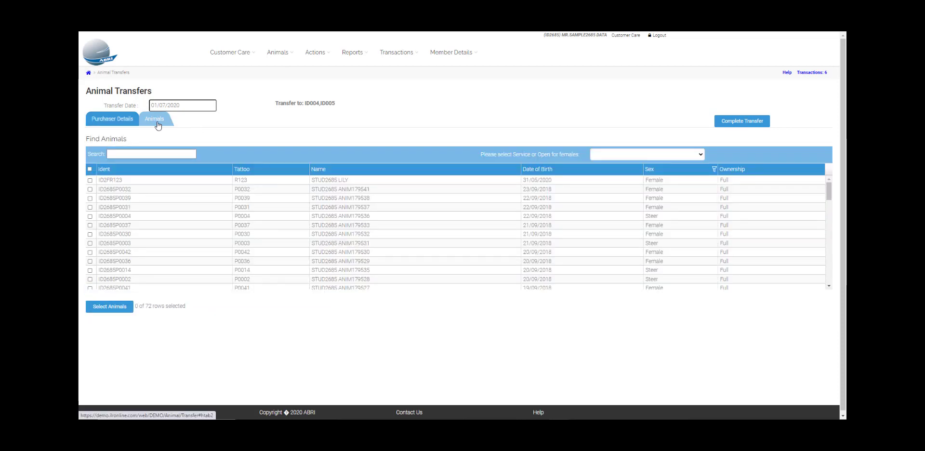
click(90, 199)
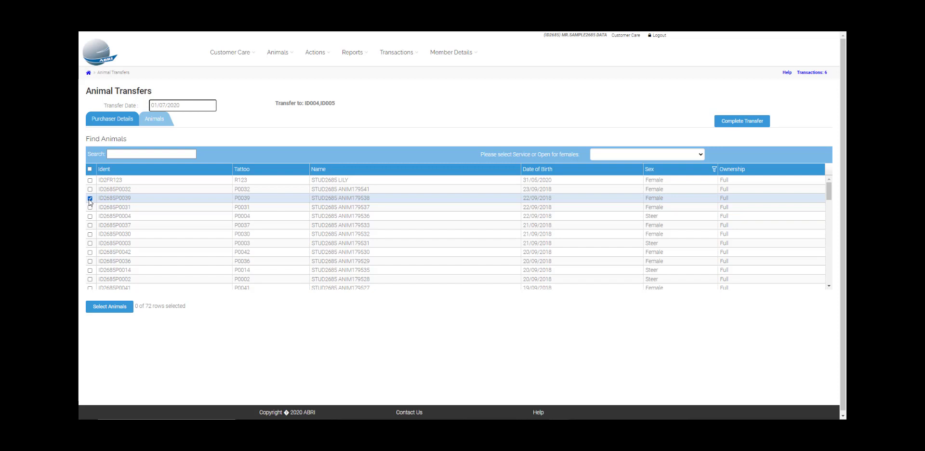
click(90, 234)
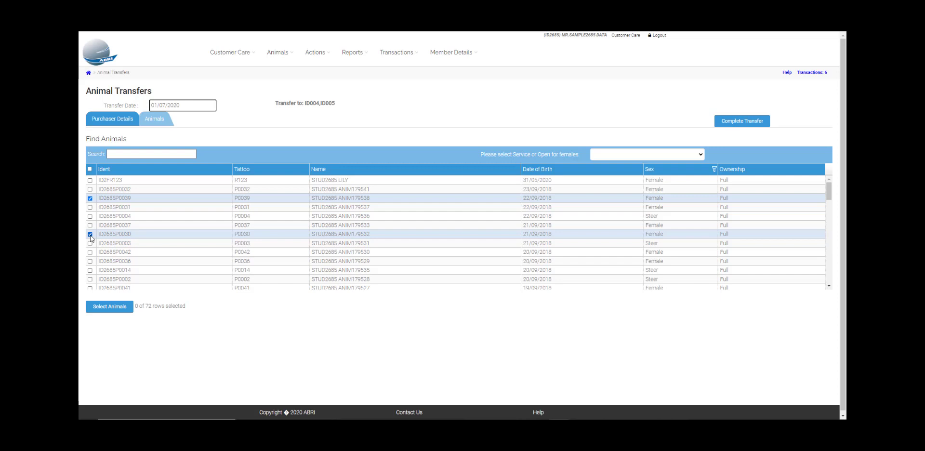
Search for animal ID2685P0042, tick it, and clear the search box.
click(130, 152)
text(ID)
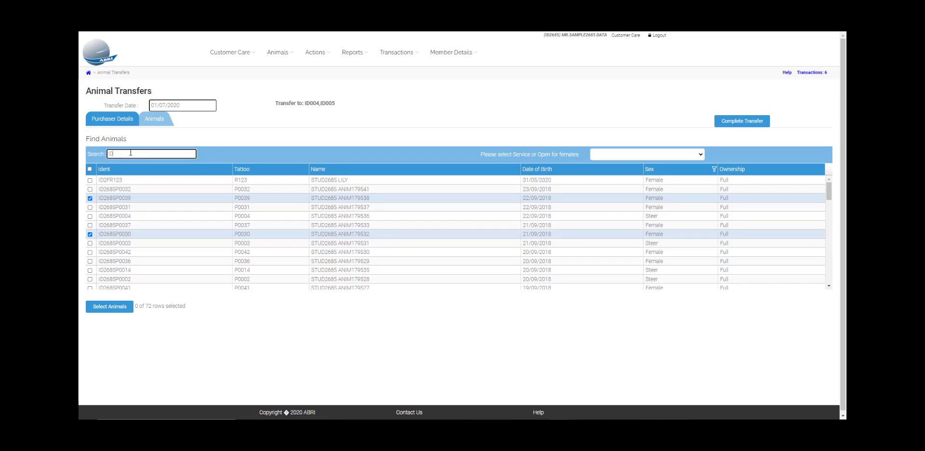
text(2685)
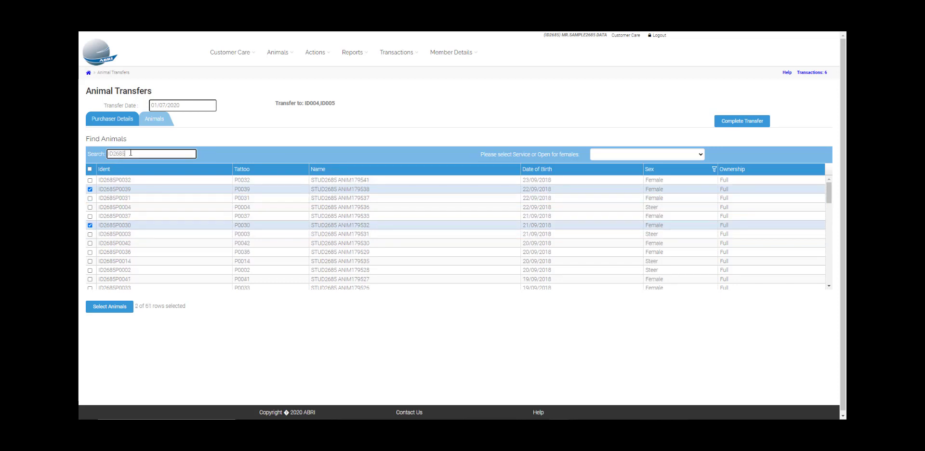
text(P0042)
click(90, 180)
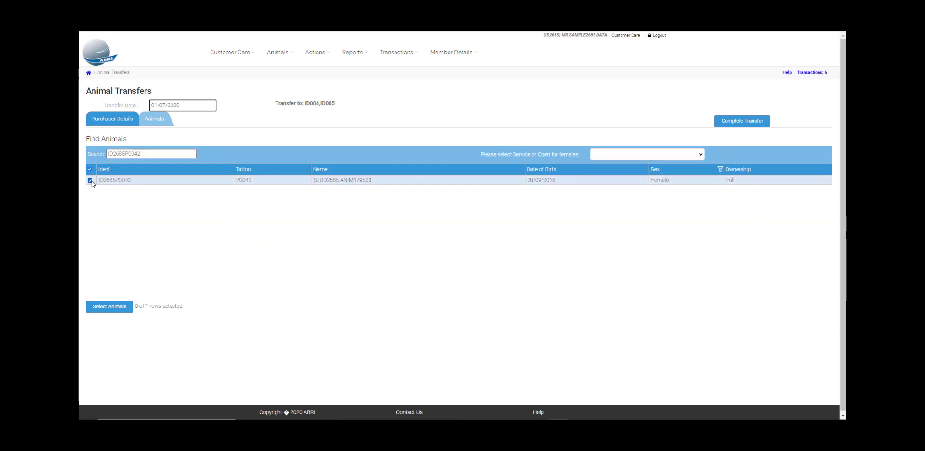
click(98, 153)
key(BackSpace)
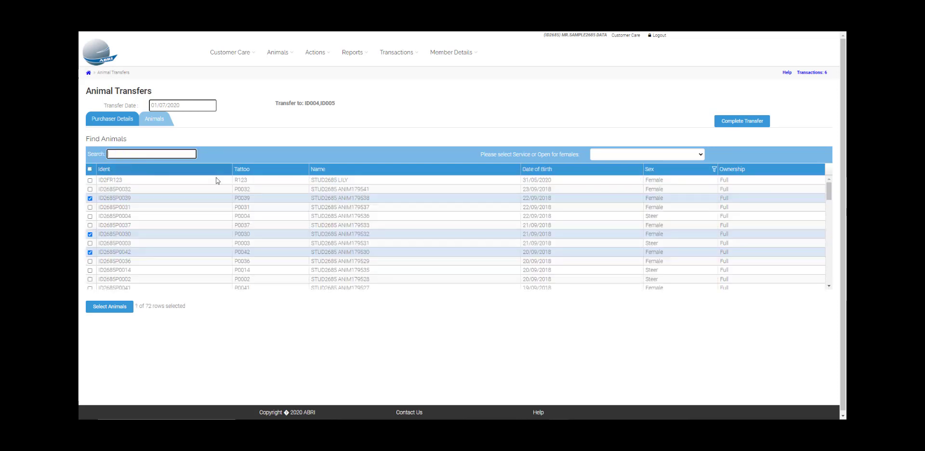
Mark the selected females as Serviced and confirm the animal selection.
click(632, 157)
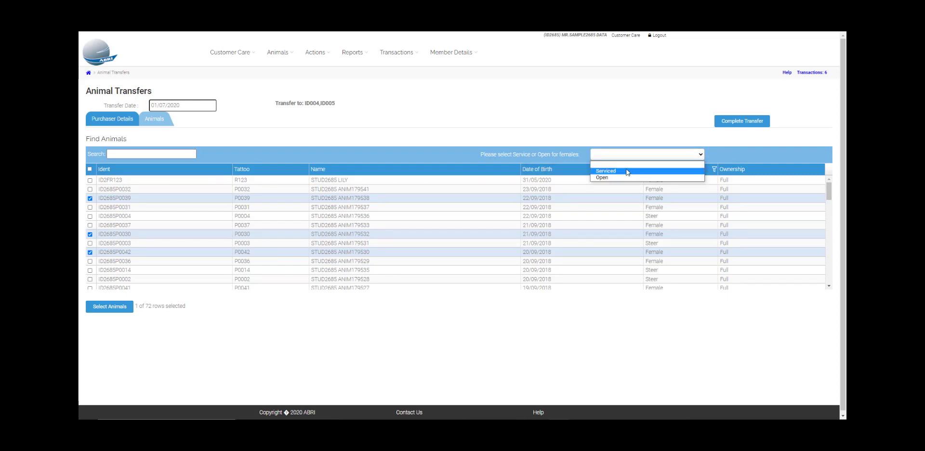
click(627, 172)
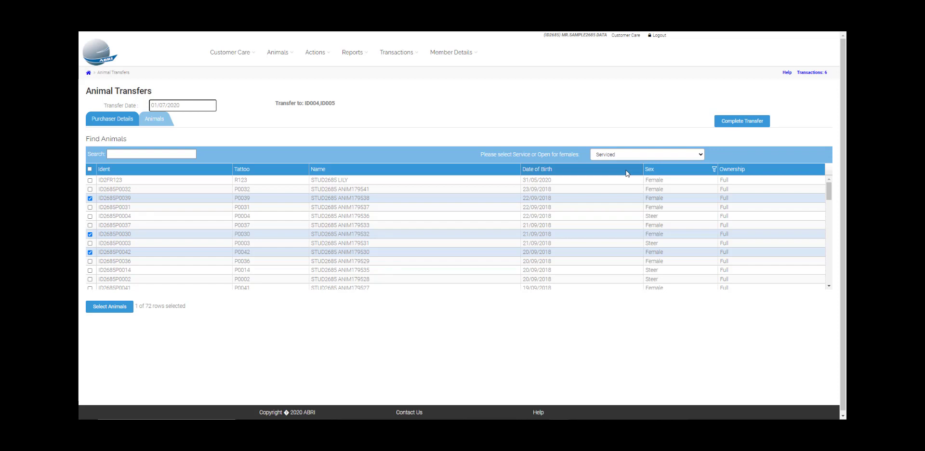
click(118, 316)
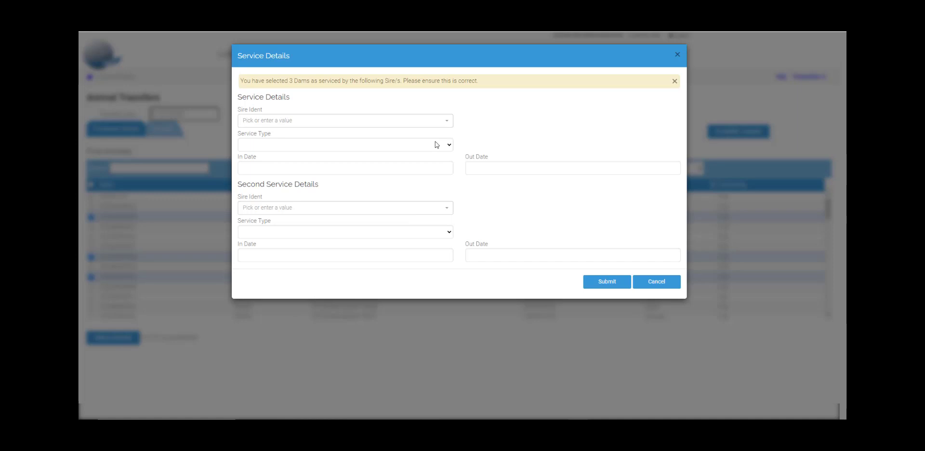
Choose sire ID1127148 BE and set the service type to Natural in the service details.
click(442, 124)
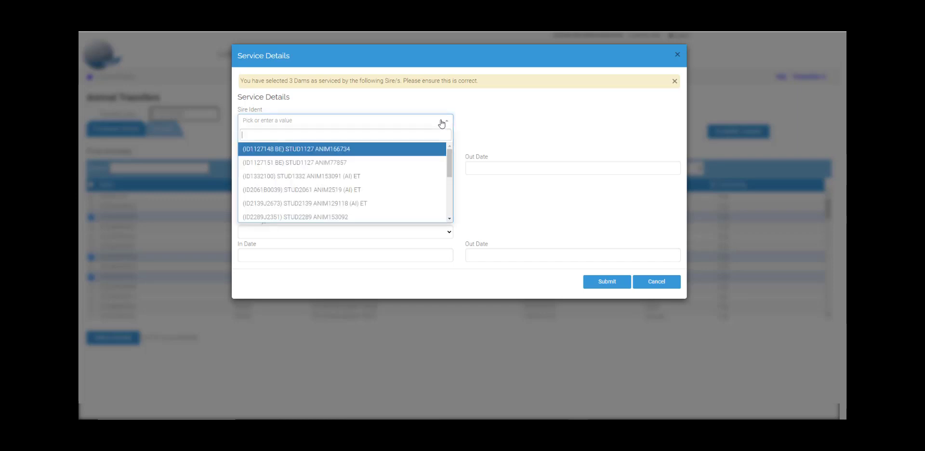
click(421, 149)
click(421, 147)
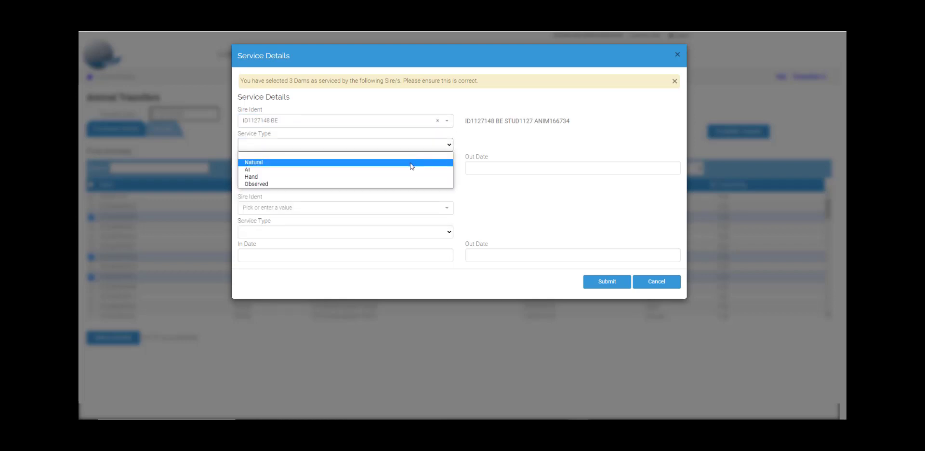
click(412, 167)
Set the service In Date to 01/06/2020.
click(400, 167)
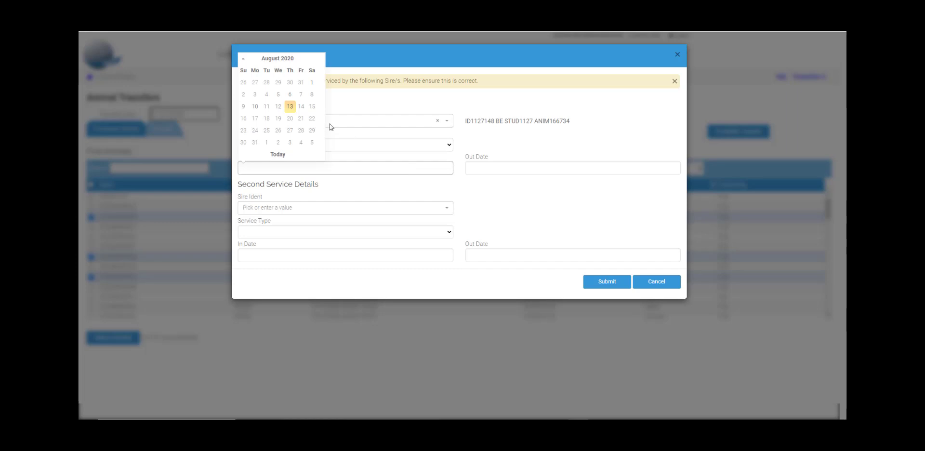
click(244, 58)
click(244, 58)
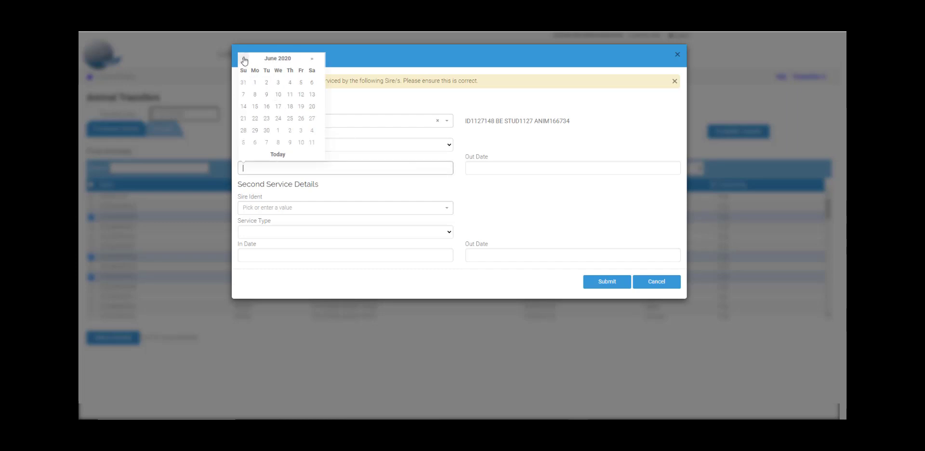
click(254, 84)
Set the service Out Date to 05/06/2020 and submit the service details.
click(476, 167)
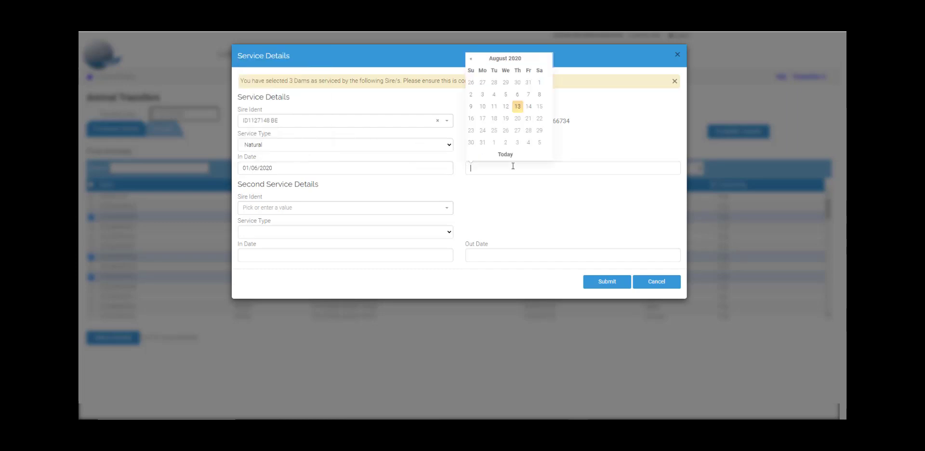
click(471, 58)
click(470, 58)
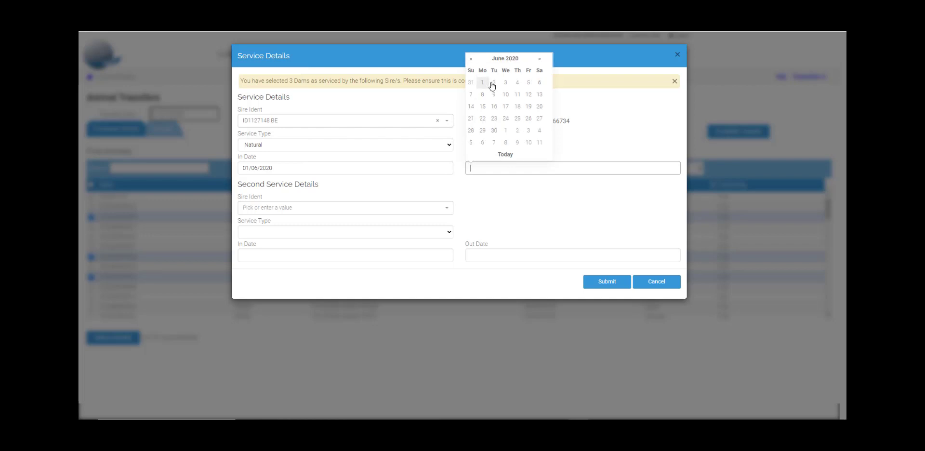
click(529, 85)
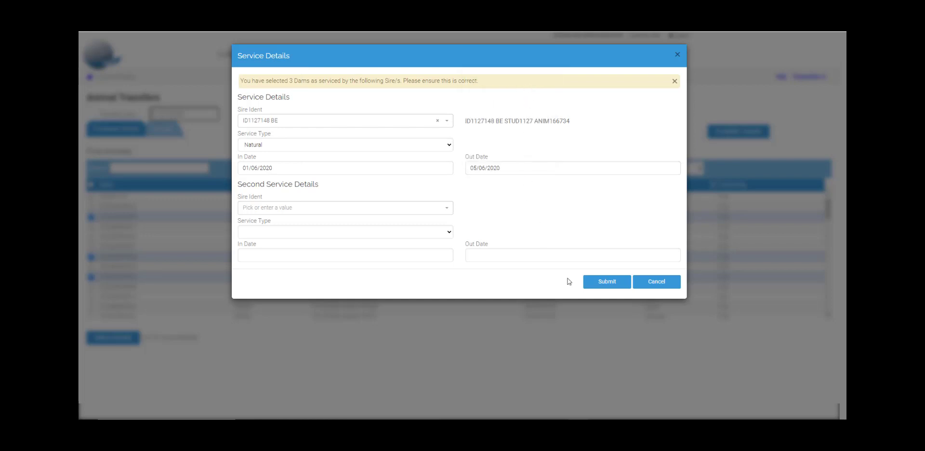
click(590, 288)
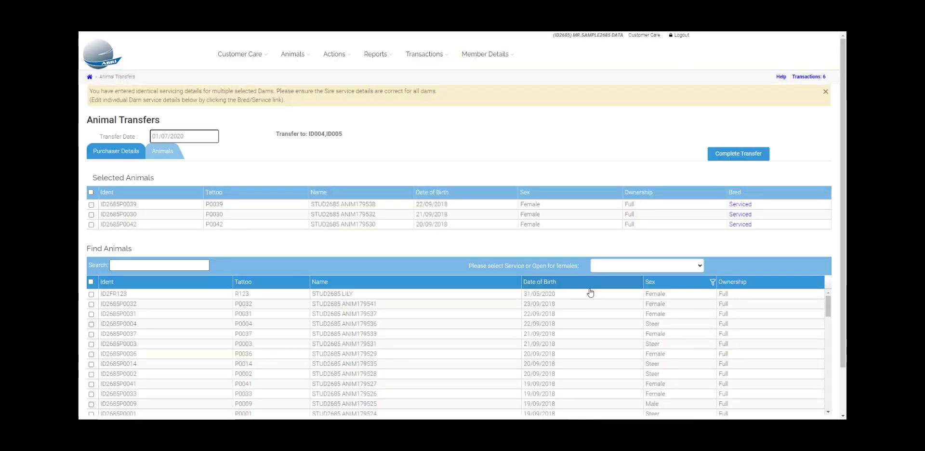
Edit the service details of animal ID2685P0039, changing its sire to ID1332100, and submit.
click(740, 205)
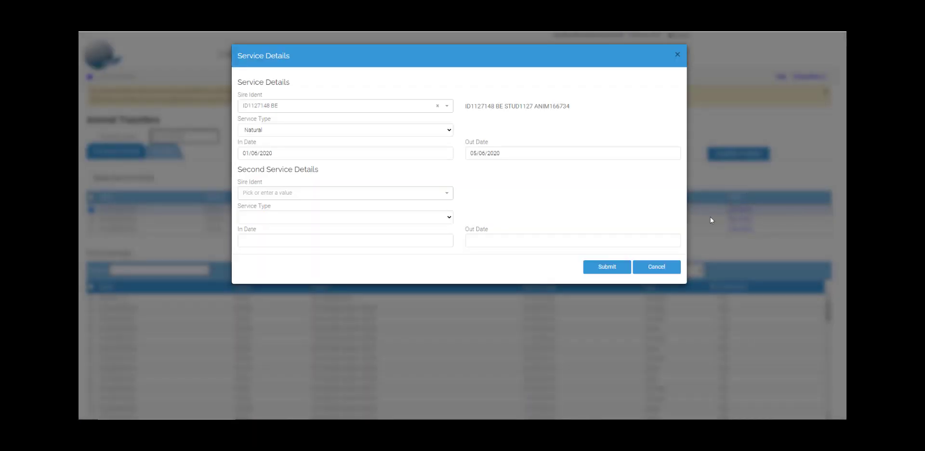
click(437, 107)
click(437, 108)
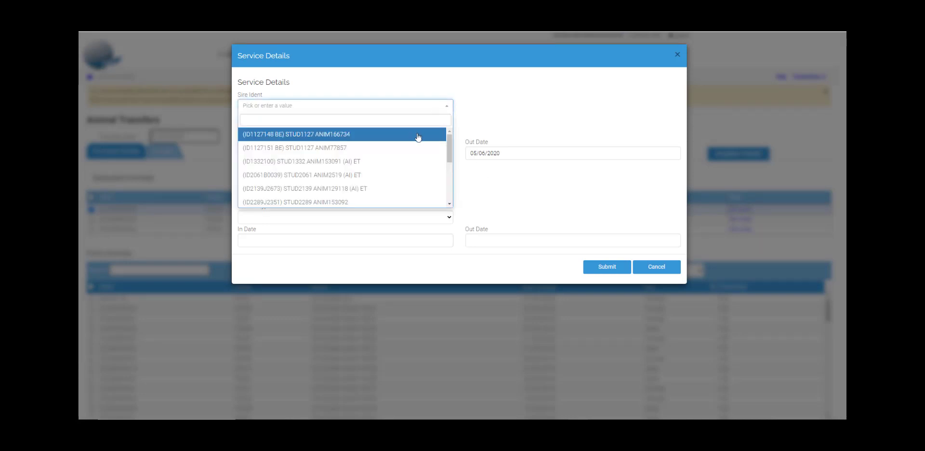
click(407, 165)
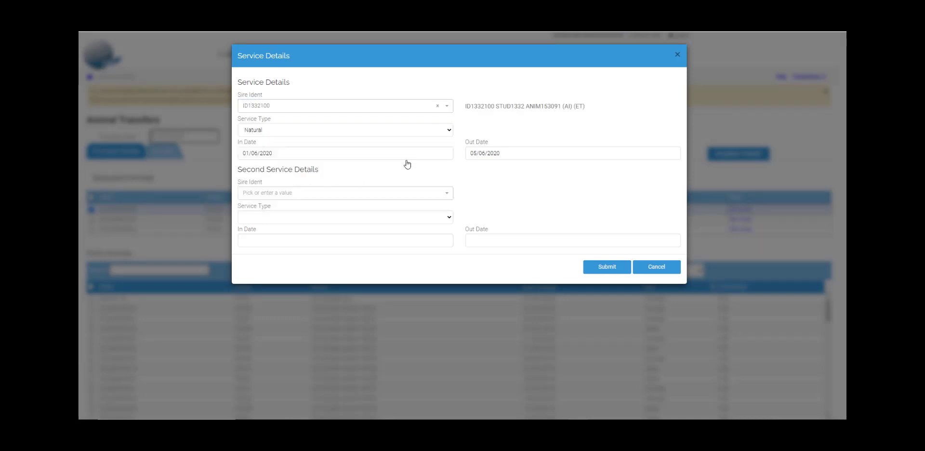
click(592, 267)
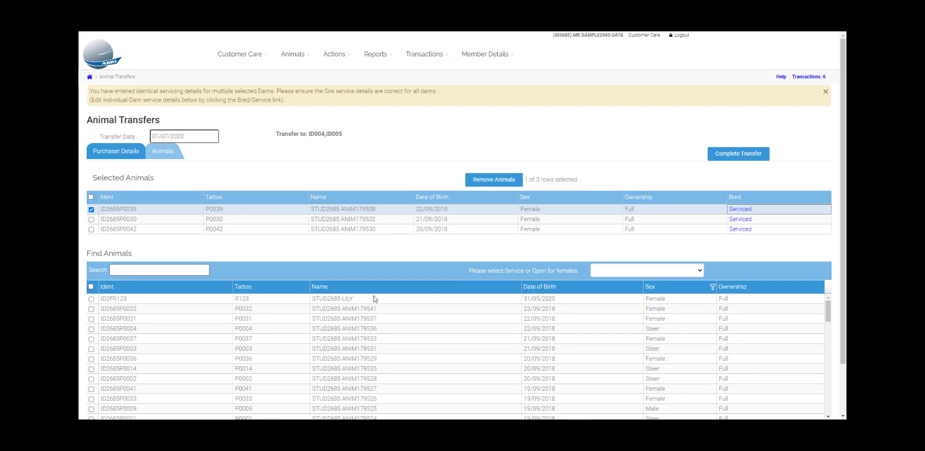
Remove animal ID2685P0042 from the selected animals and complete the transfer.
click(91, 210)
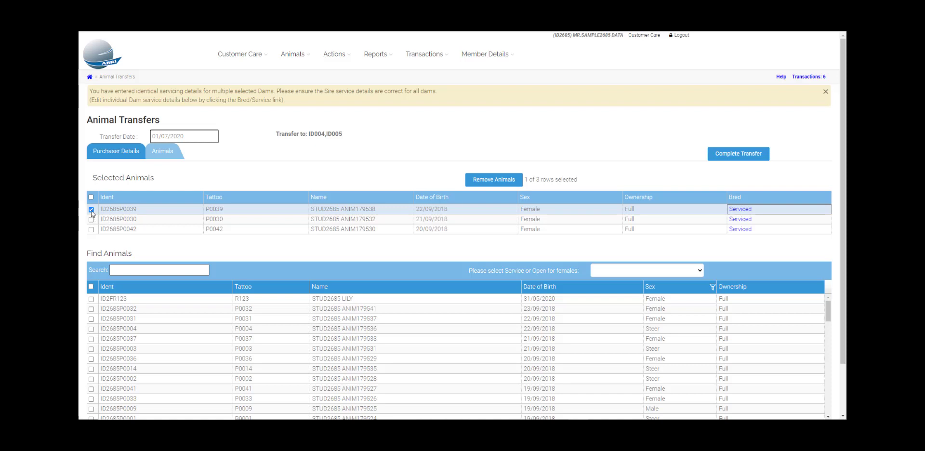
click(91, 224)
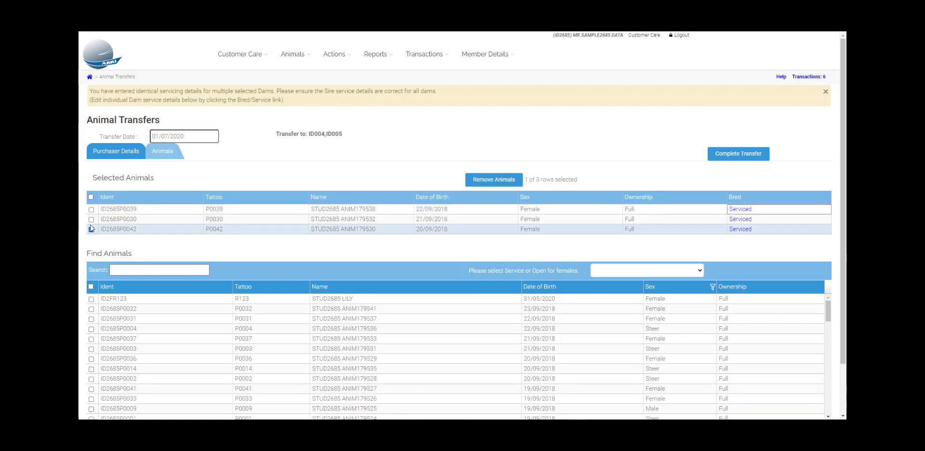
click(480, 183)
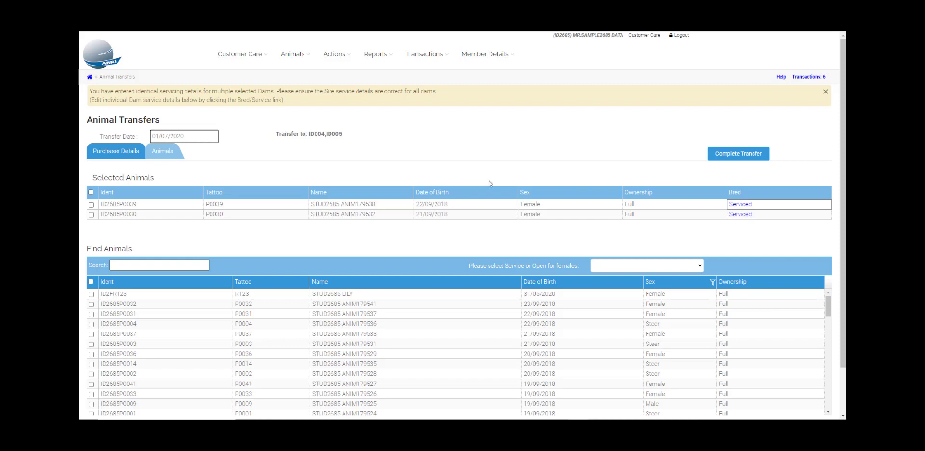
click(724, 162)
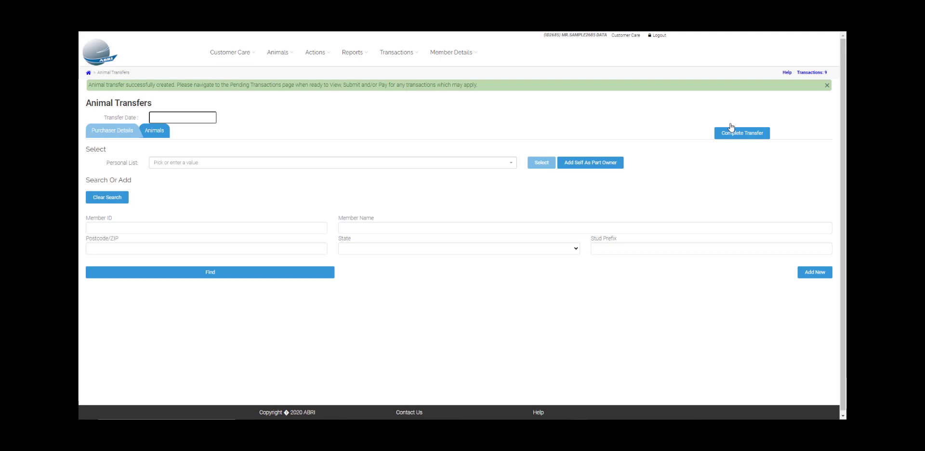
Open the pending transactions and submit them.
click(417, 59)
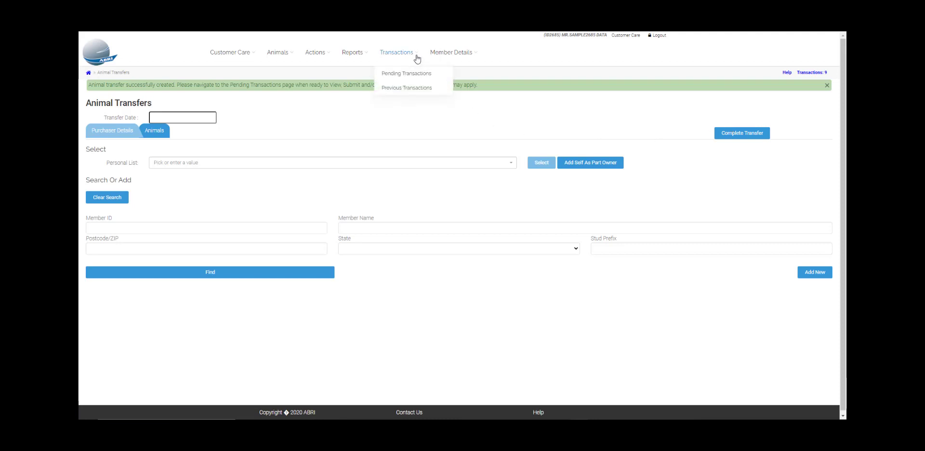
click(435, 77)
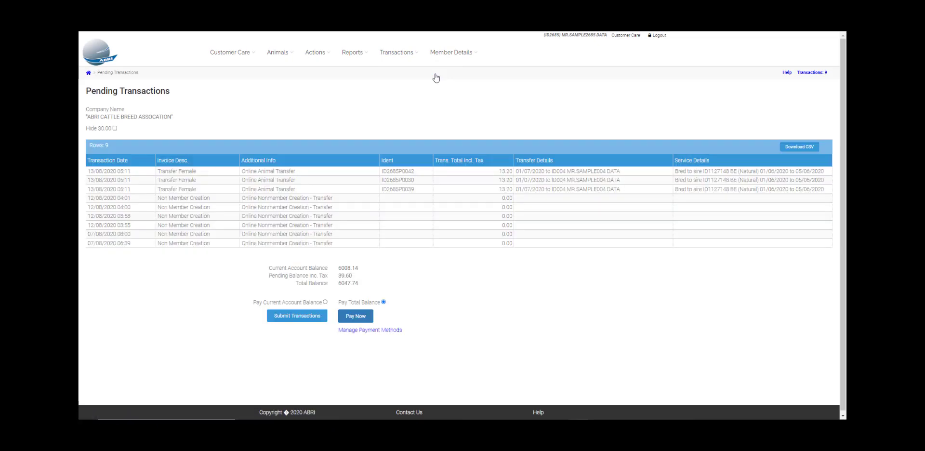
click(316, 321)
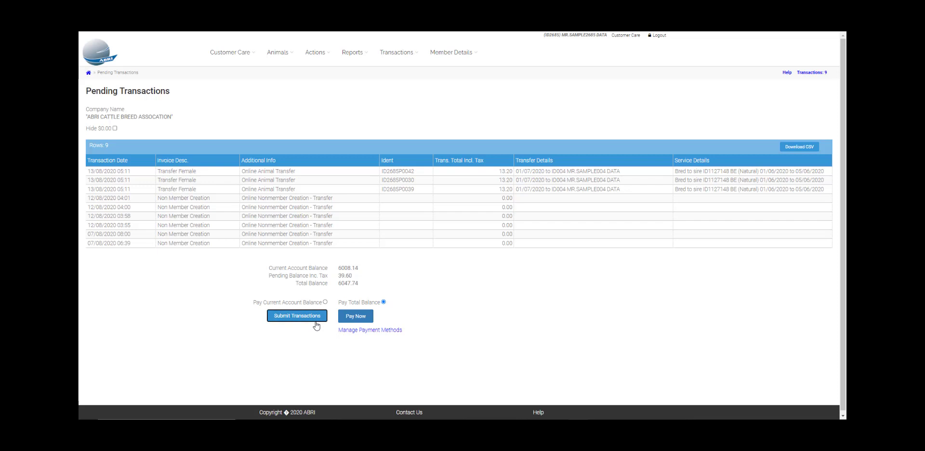